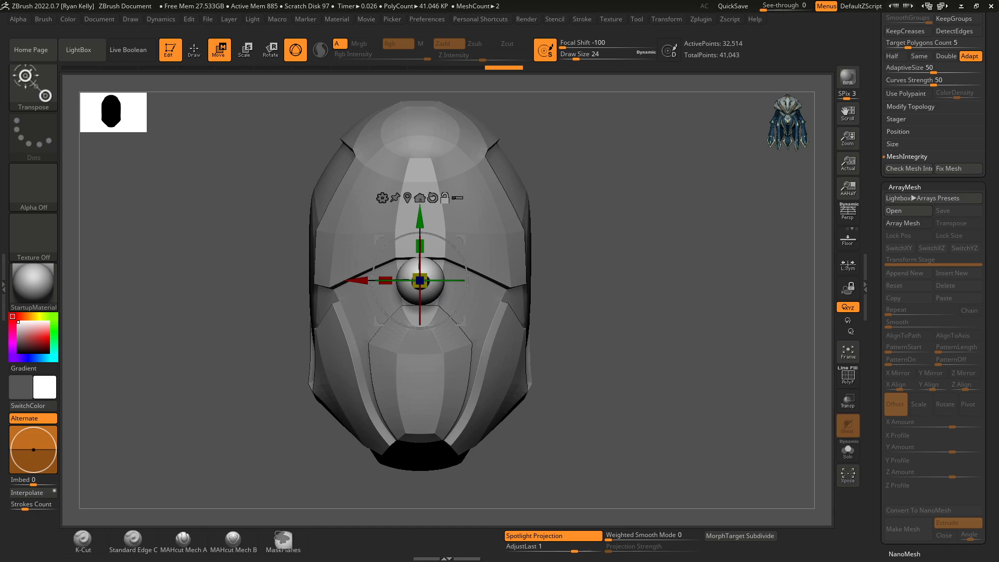
Move the eye sphere sideways from the centre line to one side of the helmet's face
left_click_drag(361, 280, 298, 277)
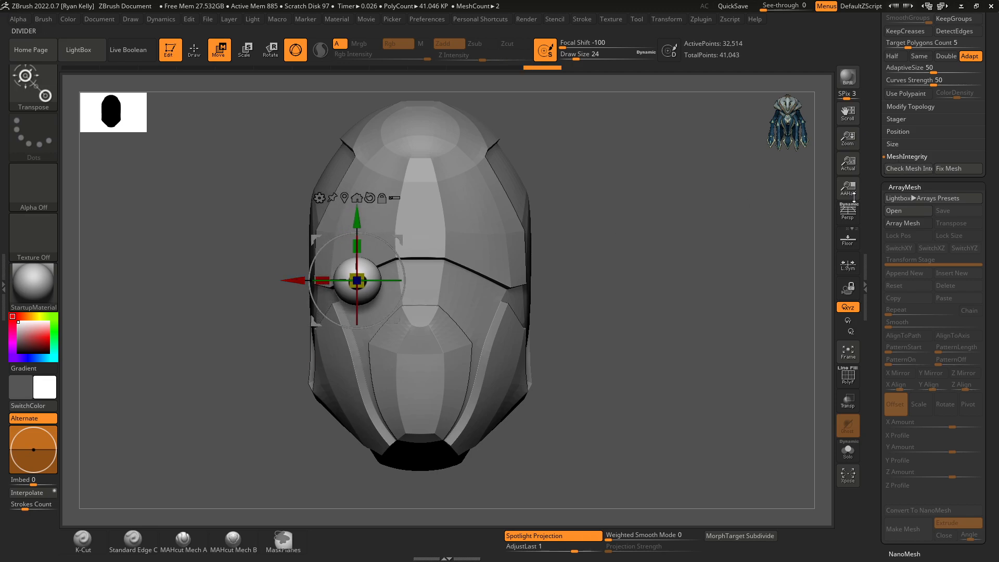
Try to enlarge the eye sphere with local symmetry turned on
left_click(855, 266)
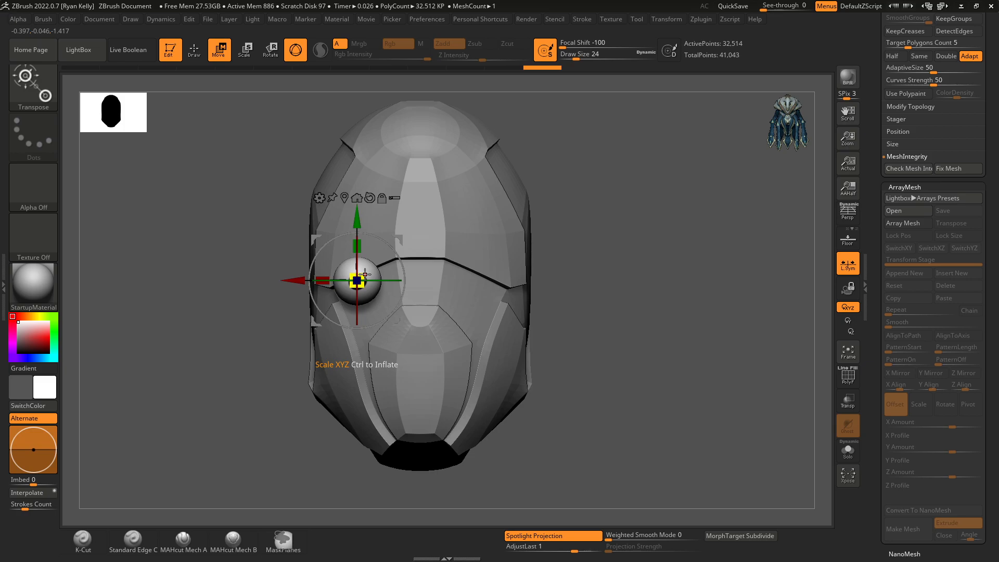
left_click_drag(613, 228, 655, 220)
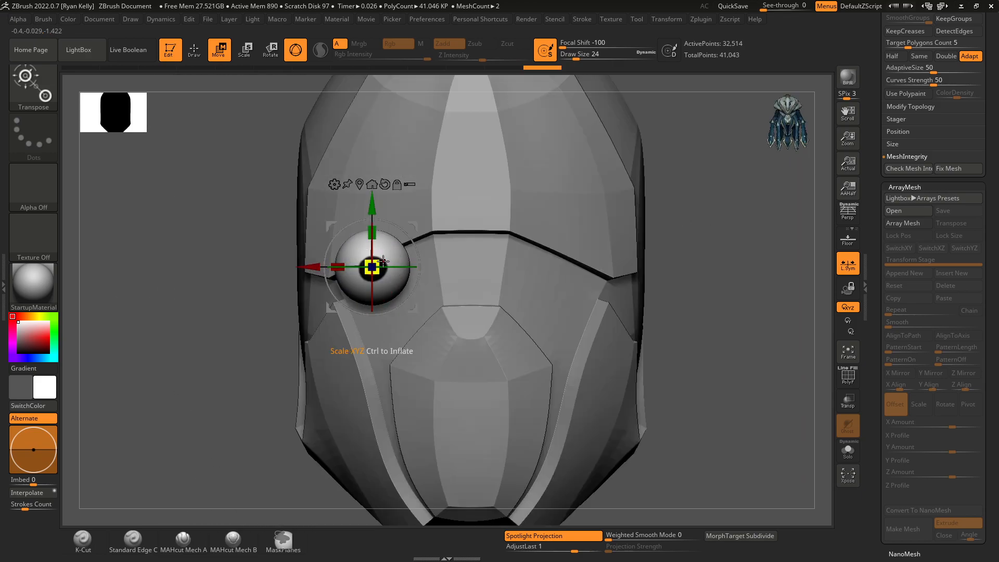
left_click_drag(384, 256, 372, 268)
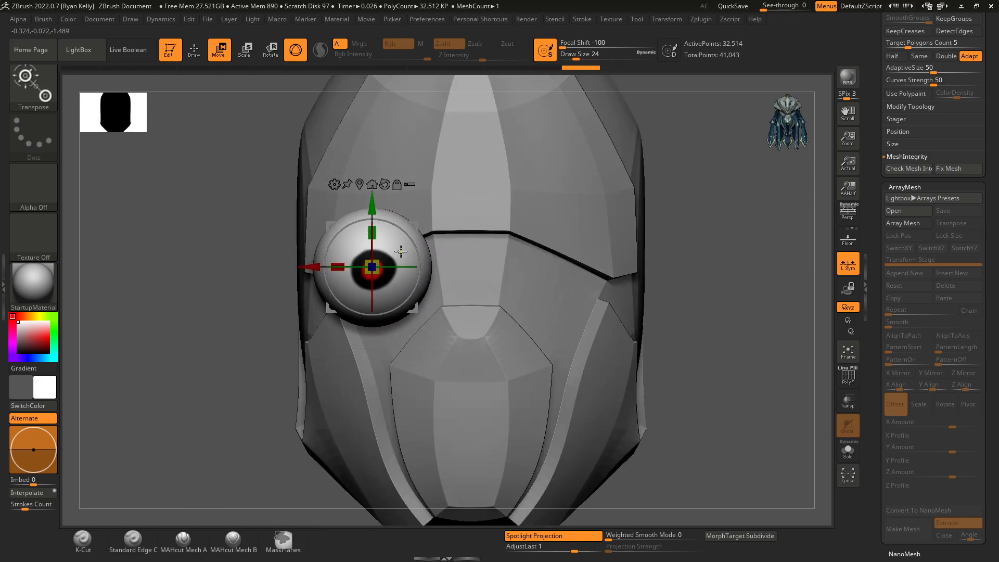
left_click(480, 19)
left_click(461, 208)
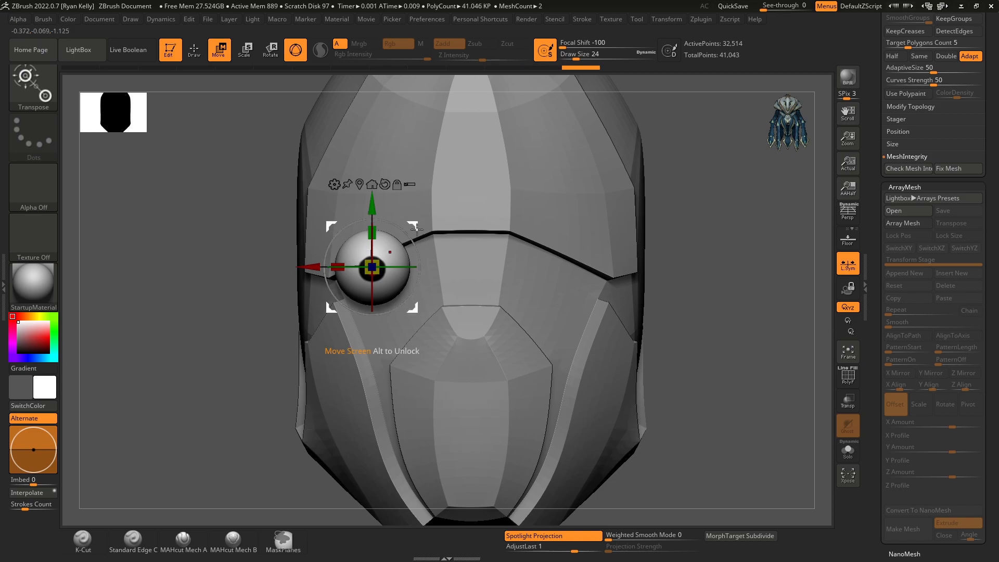
key("ctrl+z")
left_click(841, 264)
Duplicate the eye sphere across the face with Mirror And Weld and try scaling the pair with local symmetry
key("ctrl+space")
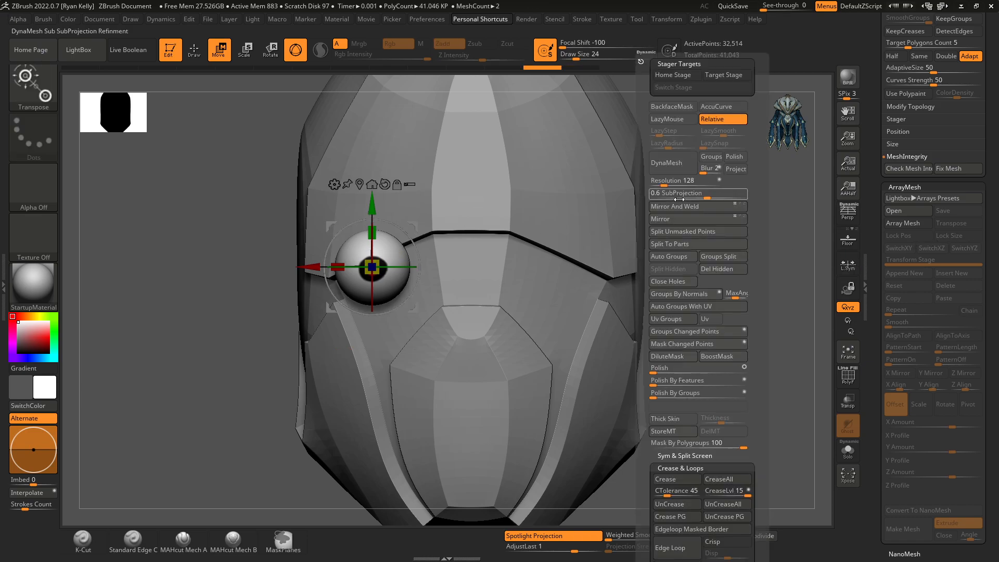
left_click(674, 209)
left_click(673, 208)
left_click(846, 267)
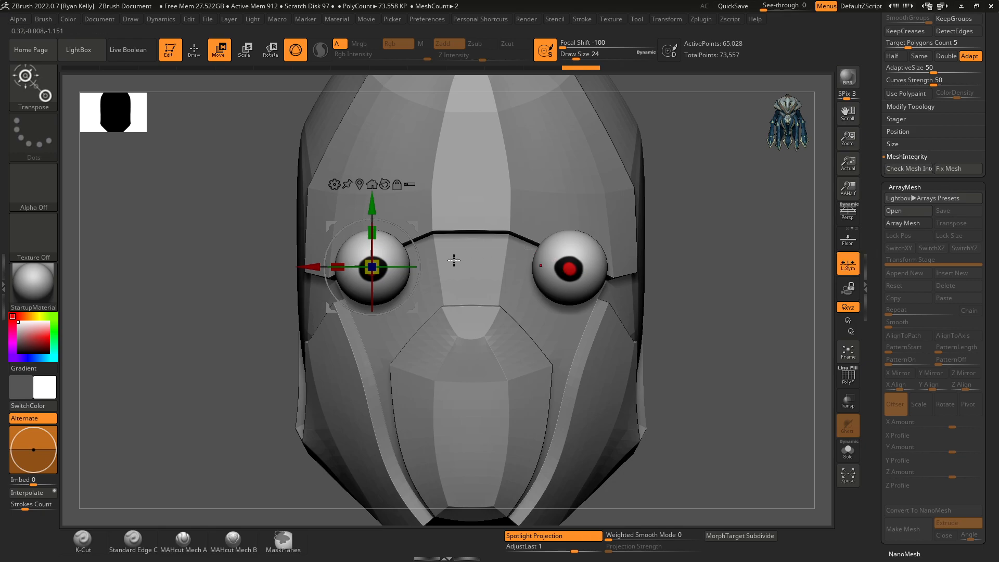
left_click_drag(378, 266, 412, 226)
key("ctrl+z")
Inspect the mirrored eyes from an angle, turn local symmetry off and undo the Mirror And Weld
left_click_drag(668, 360, 497, 231)
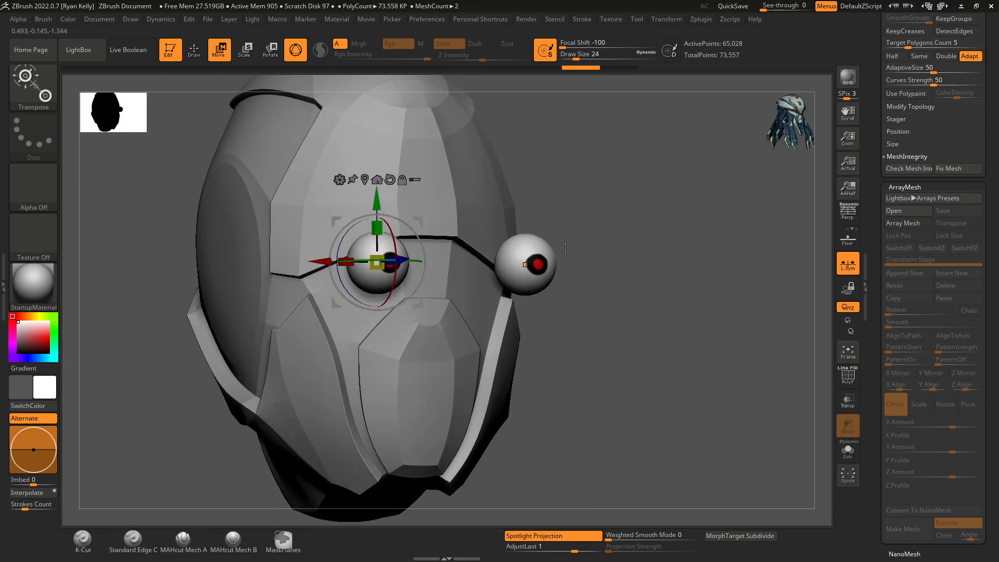
left_click_drag(668, 295, 734, 293)
left_click(845, 269)
left_click_drag(778, 268, 778, 278, "alt")
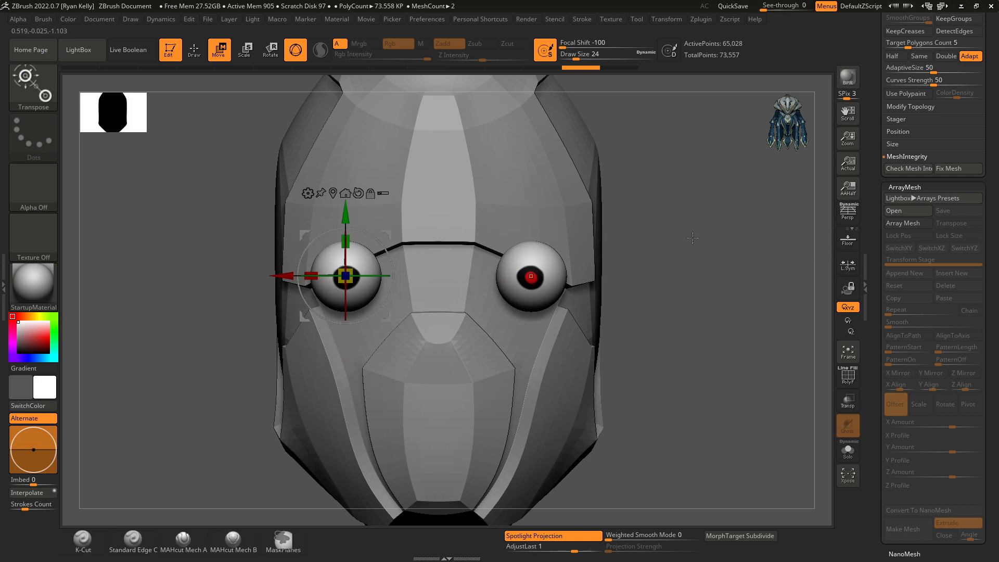
key("ctrl+z")
key("x")
key("x")
left_click(355, 254, "ctrl")
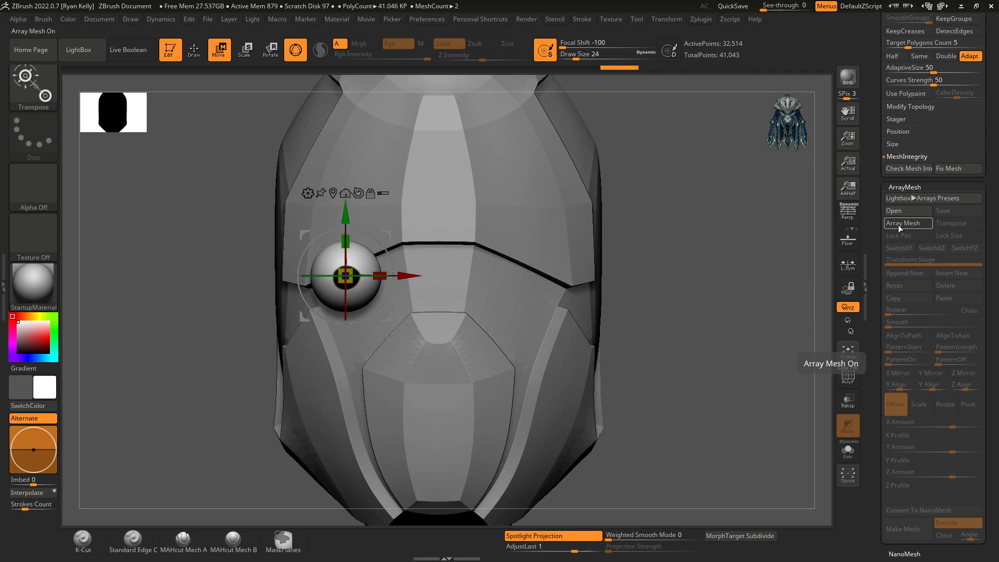
Enable Array Mesh with Transpose on the eye sphere and switch from the Gizmo to the transpose line
left_click(899, 228)
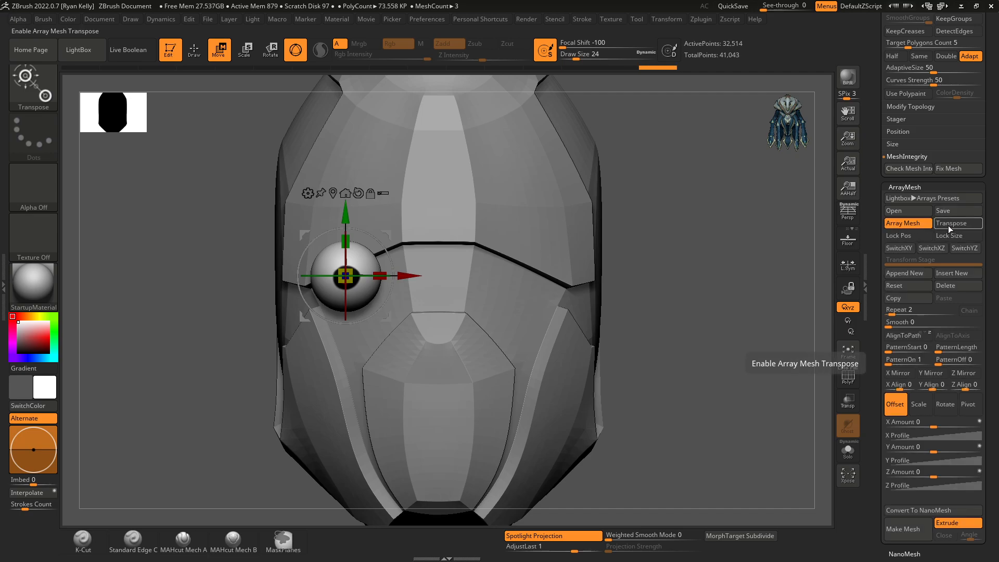
left_click(948, 226)
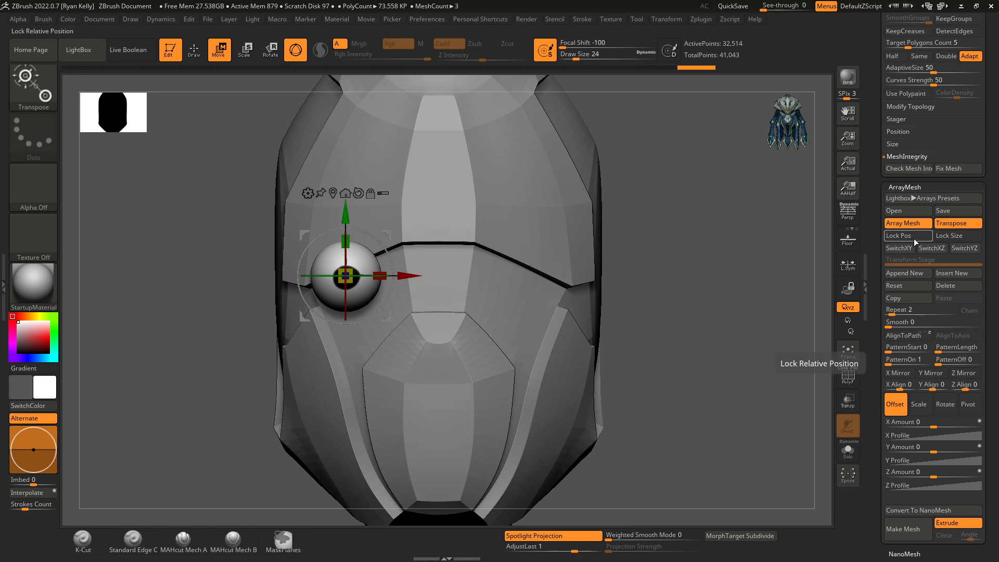
key("y")
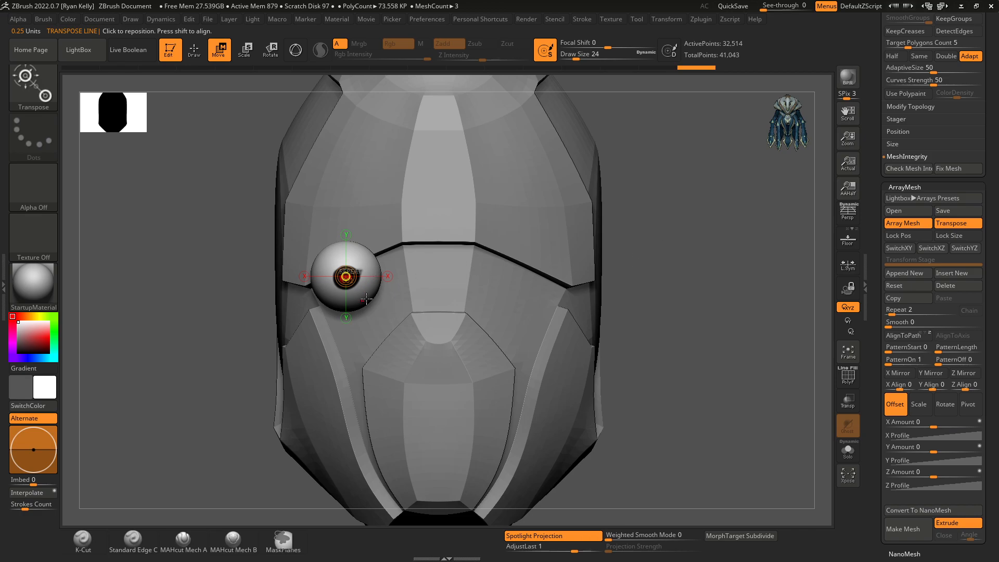
Lock the array's position and size, reset its stage and mirror the eye sphere on X
left_click_drag(675, 244, 712, 249)
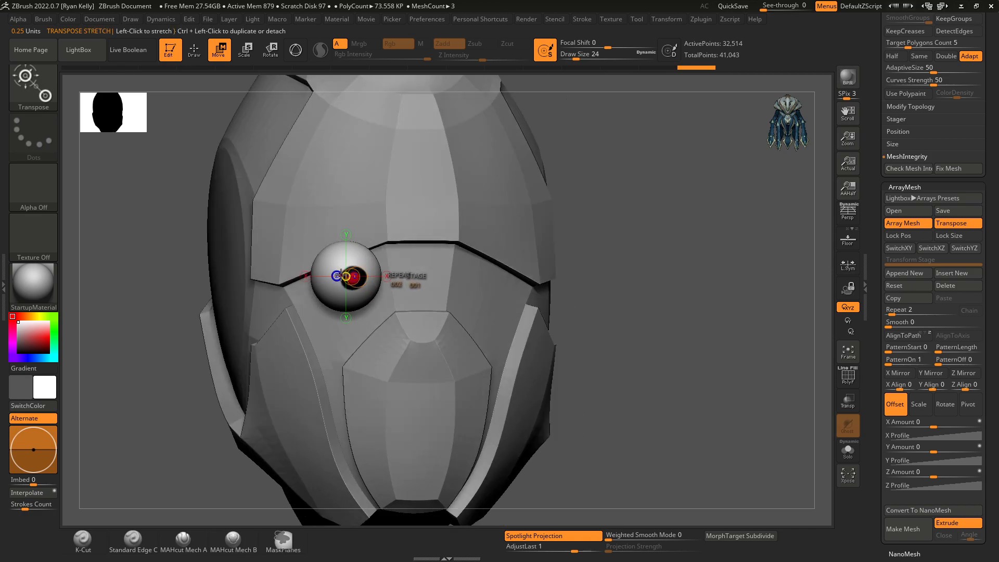
left_click_drag(689, 236, 682, 236, "shift")
left_click(910, 238)
left_click(948, 239)
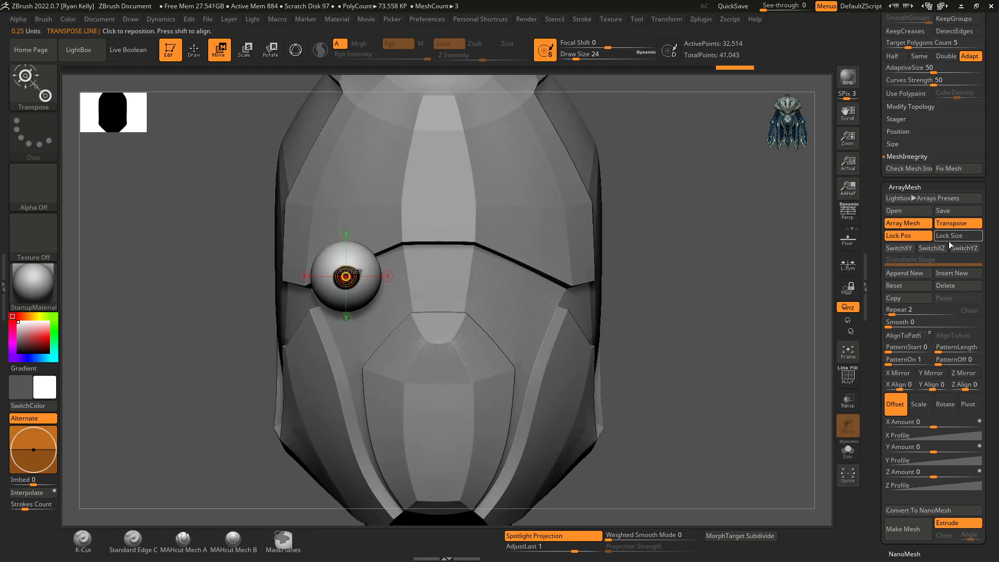
left_click(909, 288)
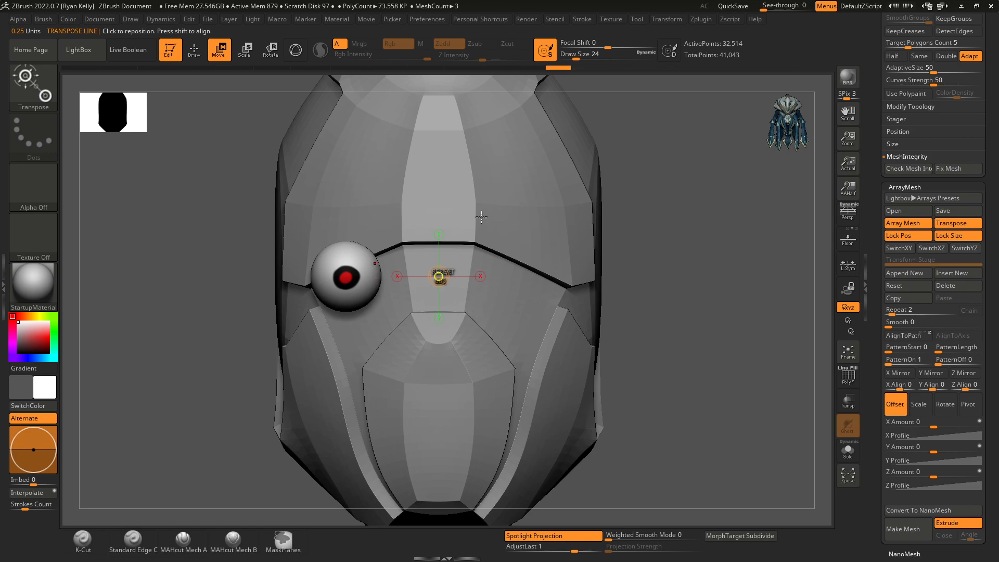
left_click(898, 373)
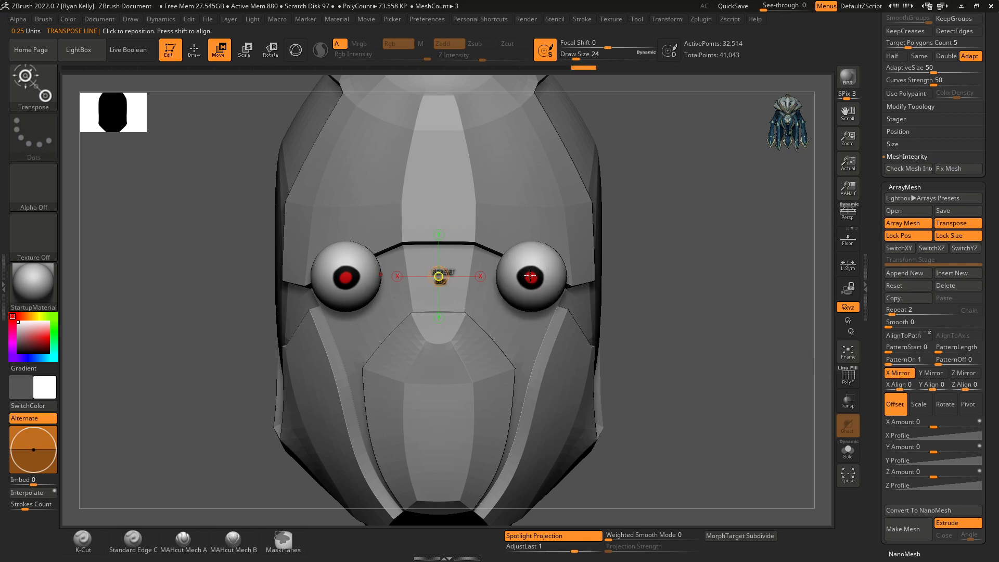
Undo the array's X mirror, stage reset and position and size locks
key("ctrl+z")
left_click_drag(751, 282, 758, 282)
key("ctrl+z")
key("ctrl+z")
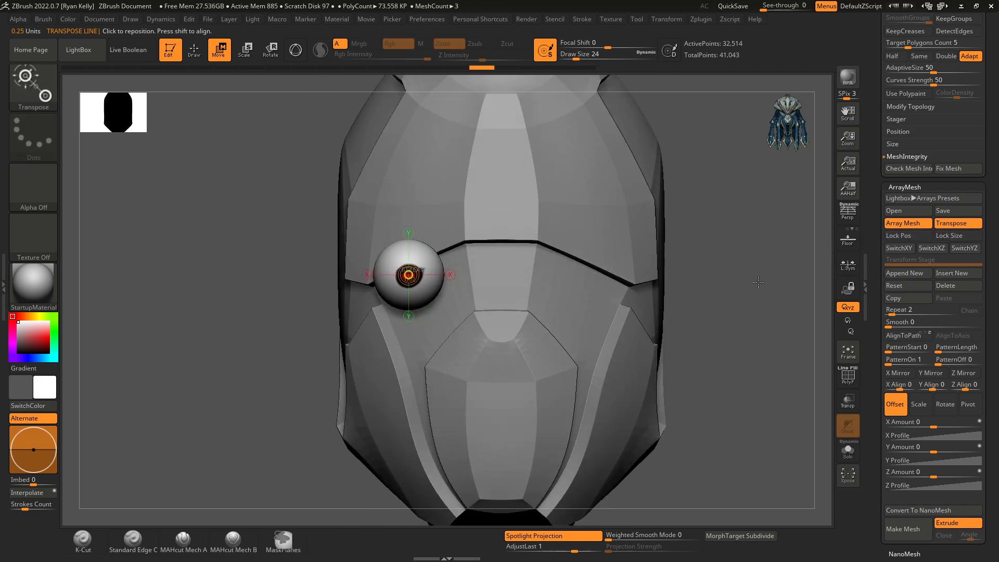
Try X Mirror on the eye array without locking its position and size
left_click(898, 373)
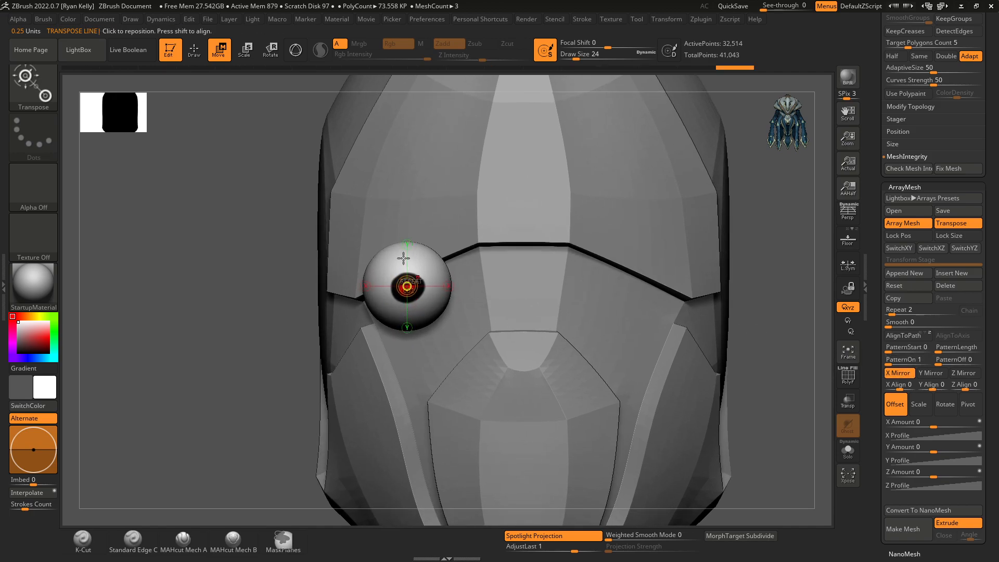
left_click_drag(748, 325, 748, 303, "alt")
key("ctrl+z")
Lock the reset array's position and size, mirror the eye sphere across X, and switch back to the Gizmo
left_click(911, 233)
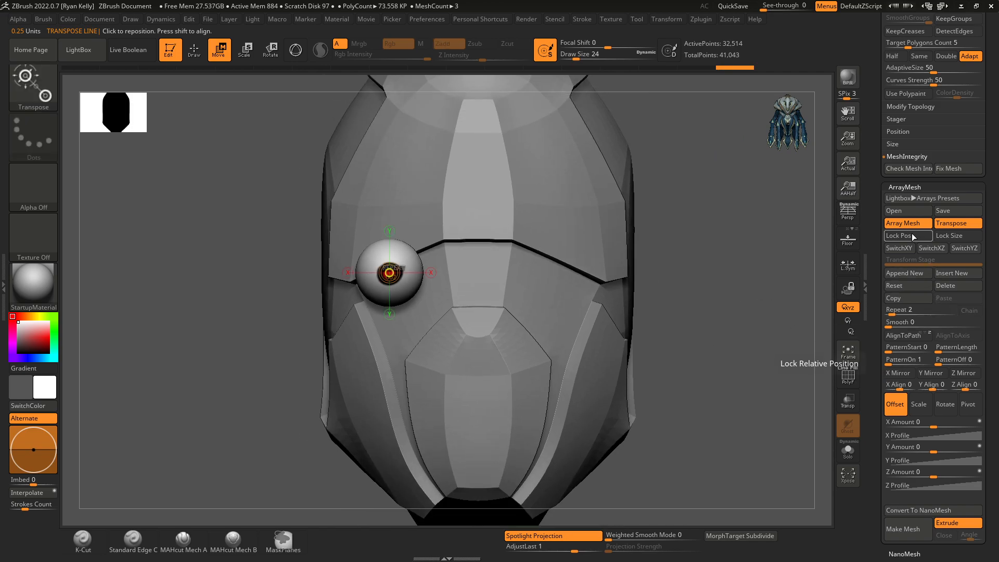
left_click(950, 236)
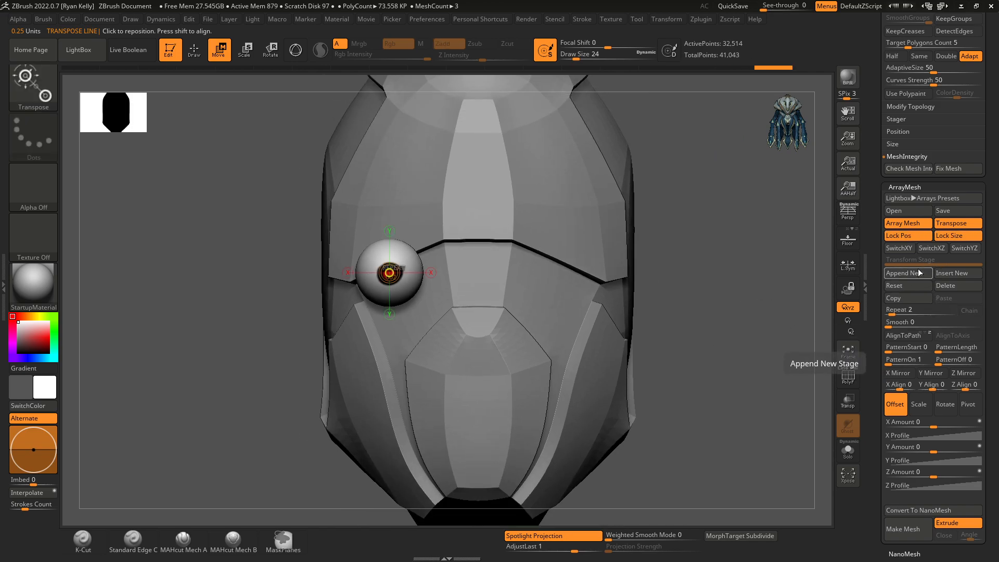
left_click(898, 374)
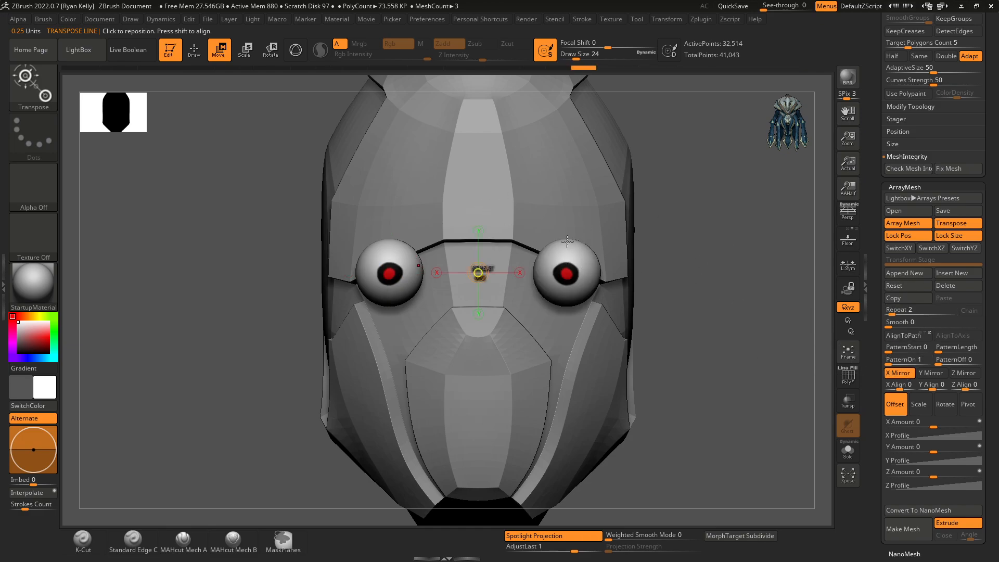
left_click(295, 49)
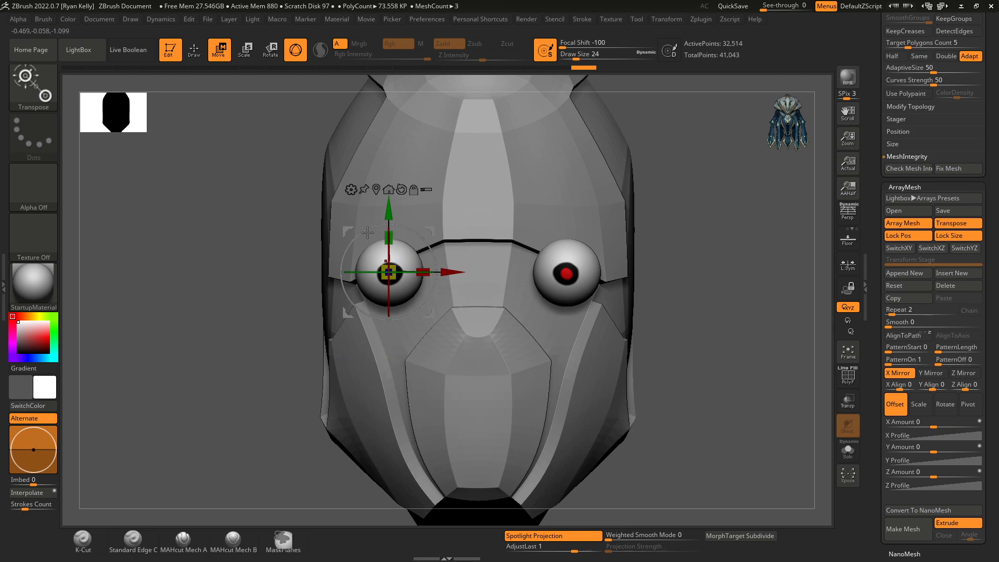
Try enlarging the mirrored eyes and spreading them apart with the Gizmo
left_click_drag(405, 272, 396, 267)
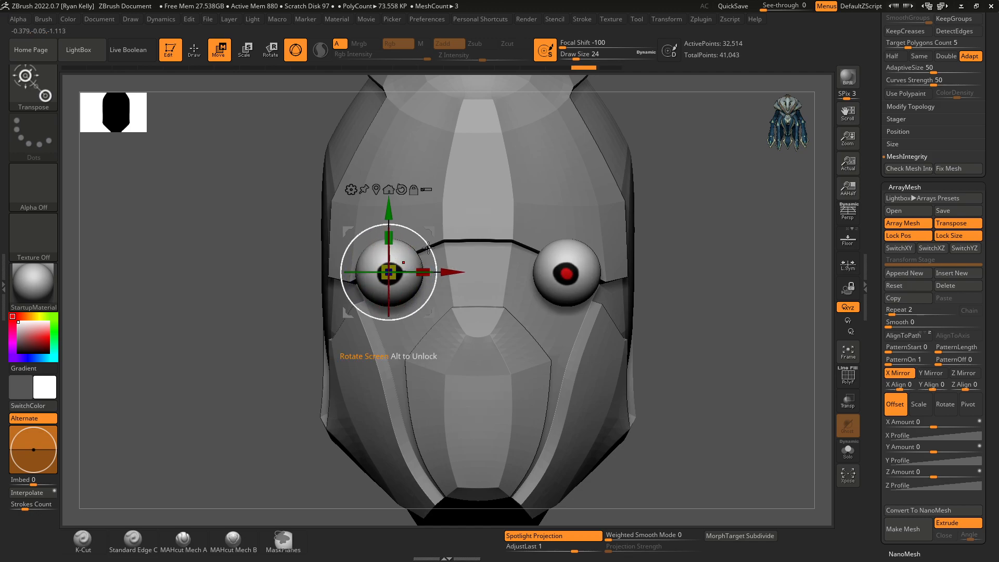
left_click_drag(413, 268, 436, 248)
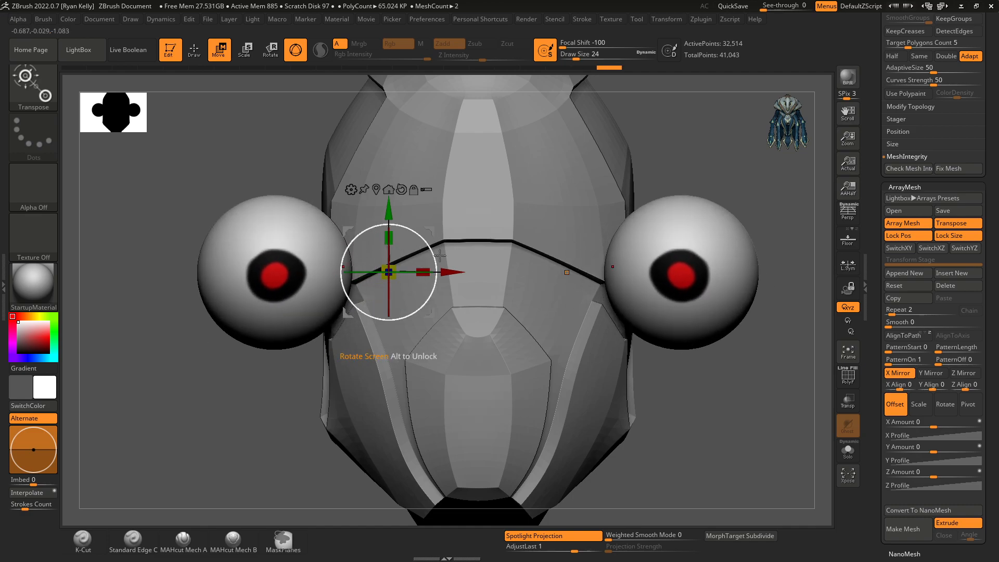
key("ctrl+z")
key("ctrl+z")
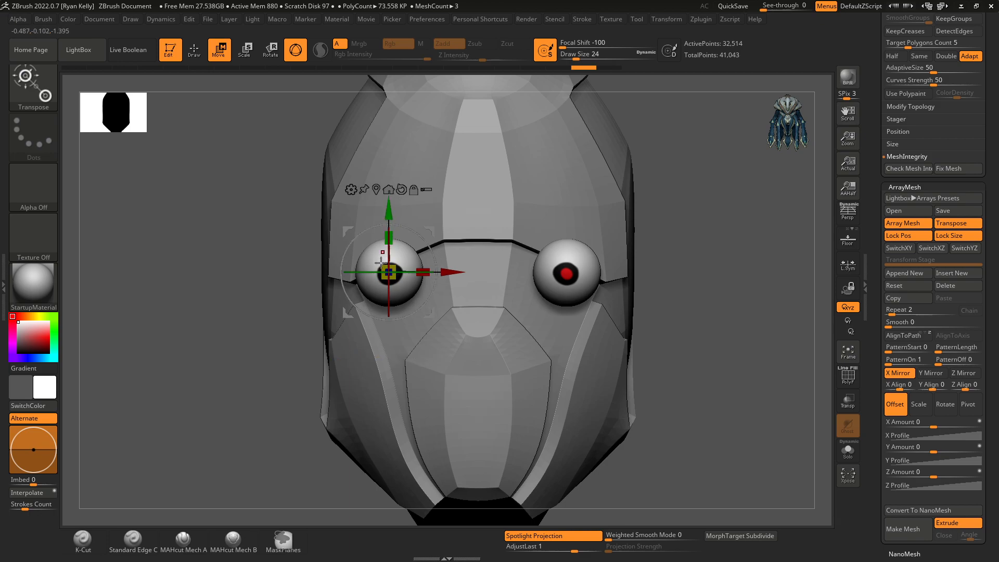
left_click(376, 195)
left_click(377, 190)
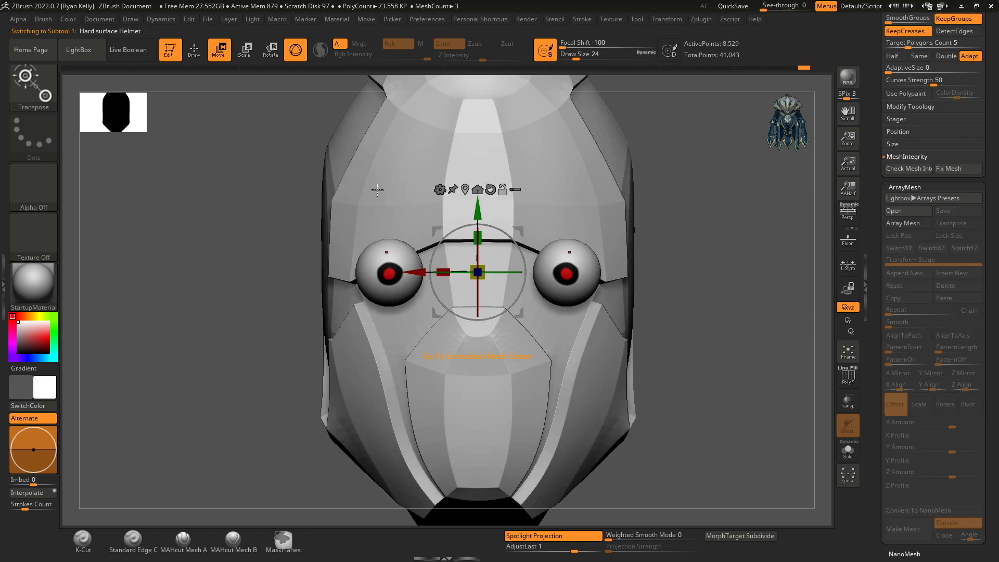
left_click(394, 254)
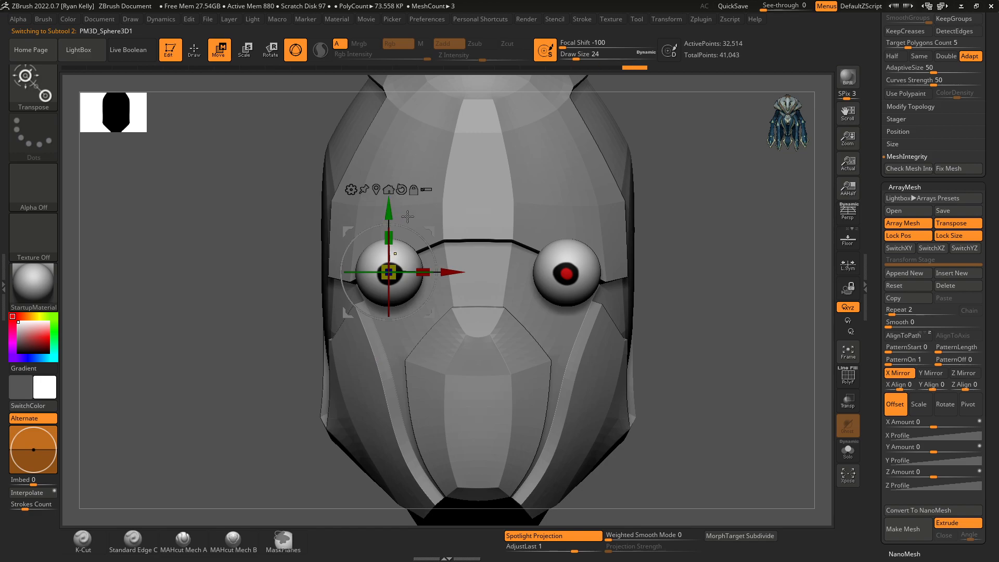
Enlarge the mirrored eye spheres and push them back into the helmet's face
left_click_drag(771, 231, 711, 216)
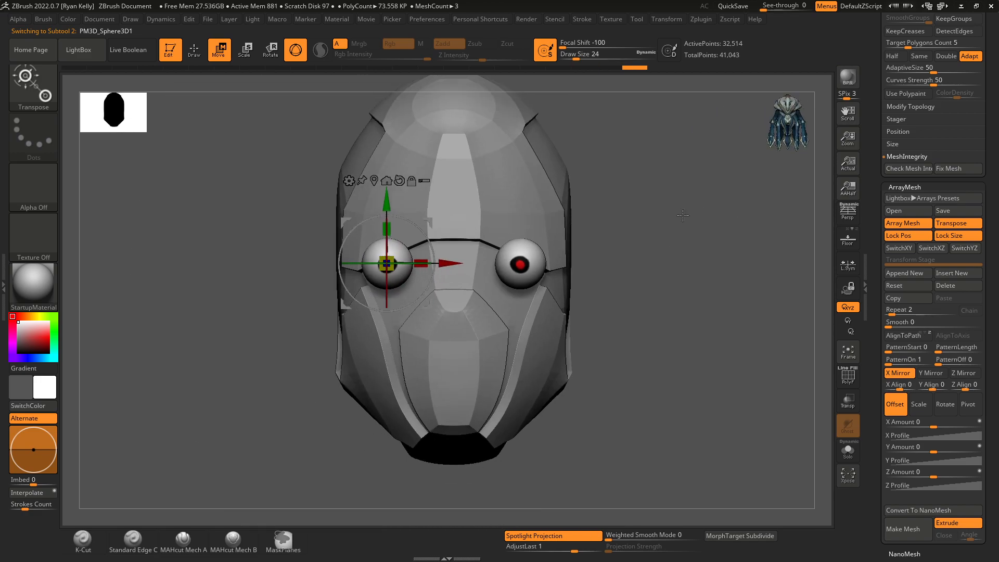
left_click_drag(416, 264, 409, 242)
left_click_drag(608, 230, 656, 229, "shift")
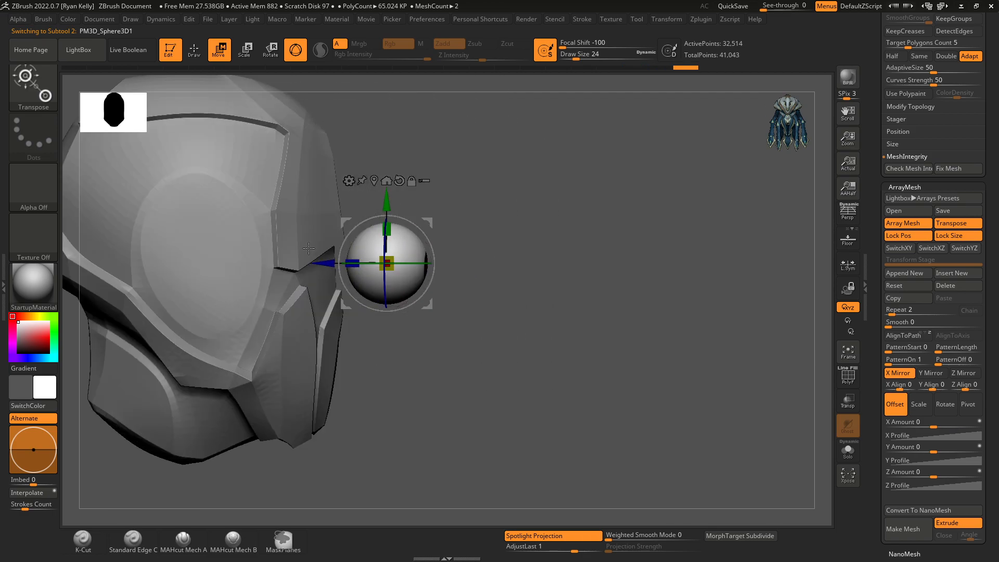
left_click_drag(410, 259, 344, 258)
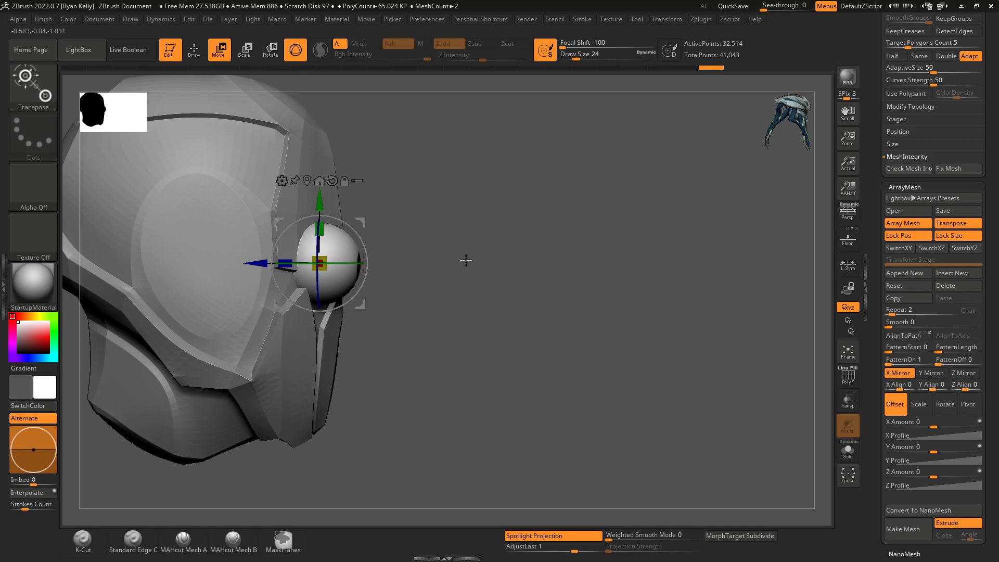
left_click_drag(458, 284, 521, 406, "shift")
left_click_drag(117, 298, 160, 301, "shift")
left_click_drag(609, 267, 691, 305, "alt")
left_click_drag(337, 327, 297, 327)
Try to narrow and angle the mirrored eyes
left_click_drag(595, 295, 635, 273)
left_click_drag(386, 318, 374, 317)
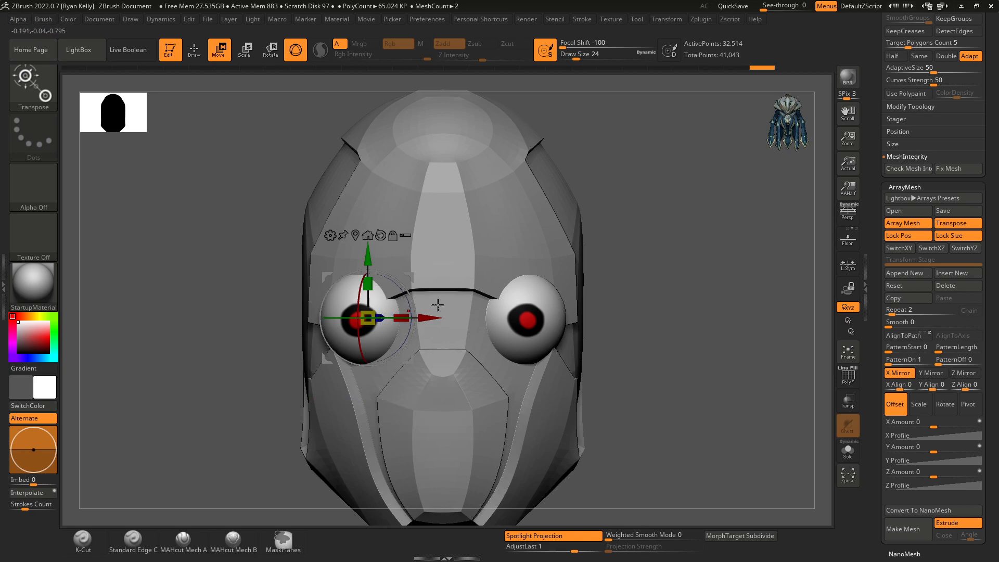
key("ctrl+z")
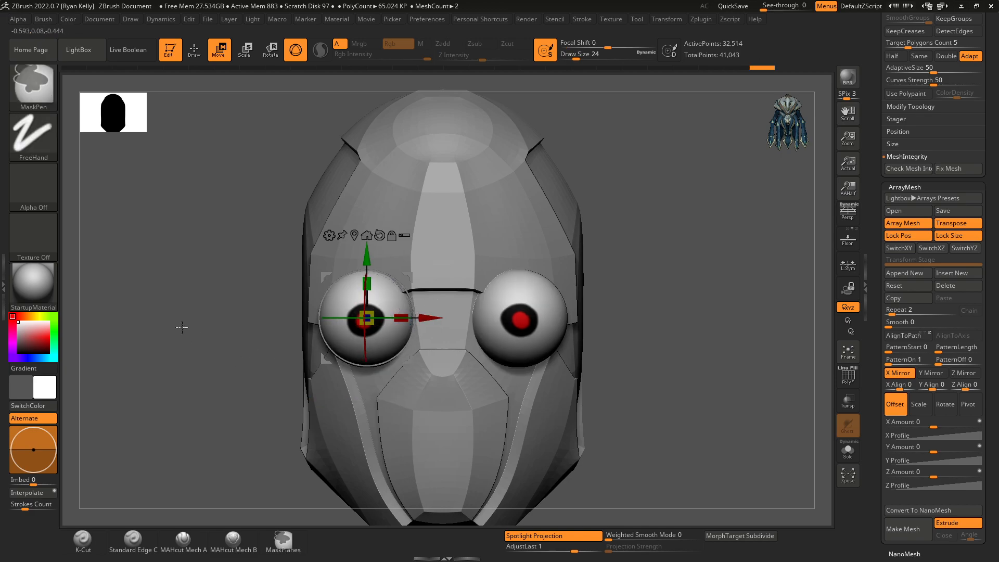
Reshape the mirrored eyes into narrower ovals on the helmet's face
mouse_move(182, 326)
left_mouse_down()
mouse_move(532, 297)
mouse_move(333, 312)
mouse_move(223, 302)
mouse_move(222, 315)
left_mouse_up()
left_click_drag(640, 291, 689, 237)
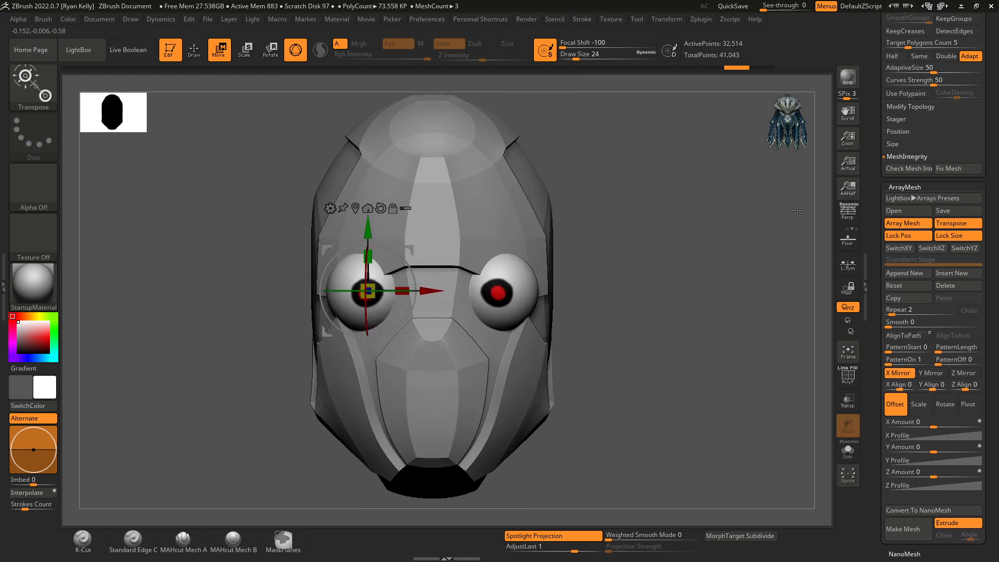
left_click_drag(879, 203, 879, 218)
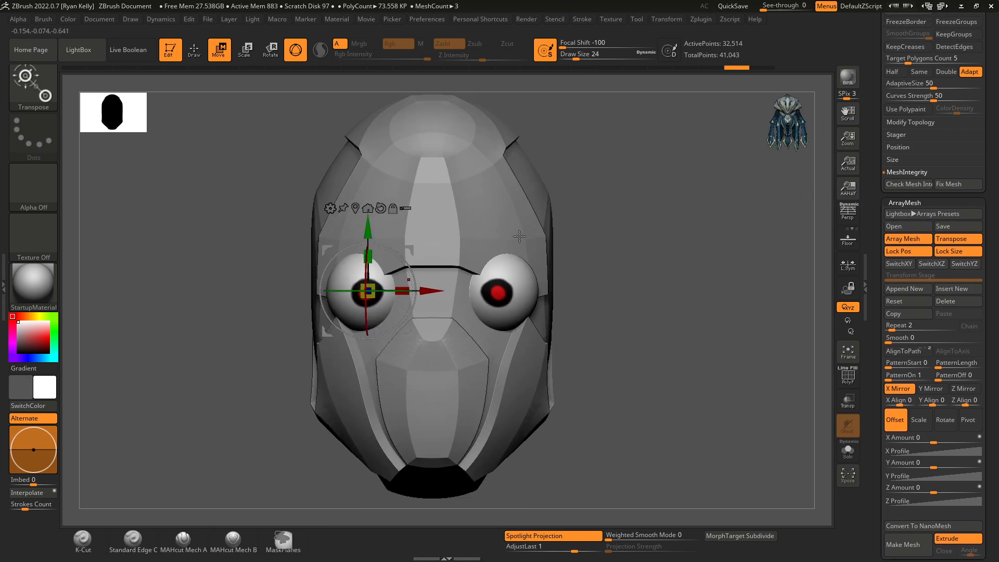
Switch off Lock Pos, Lock Size, X Mirror and Array Mesh for the eye
left_click(901, 252)
left_click(950, 252)
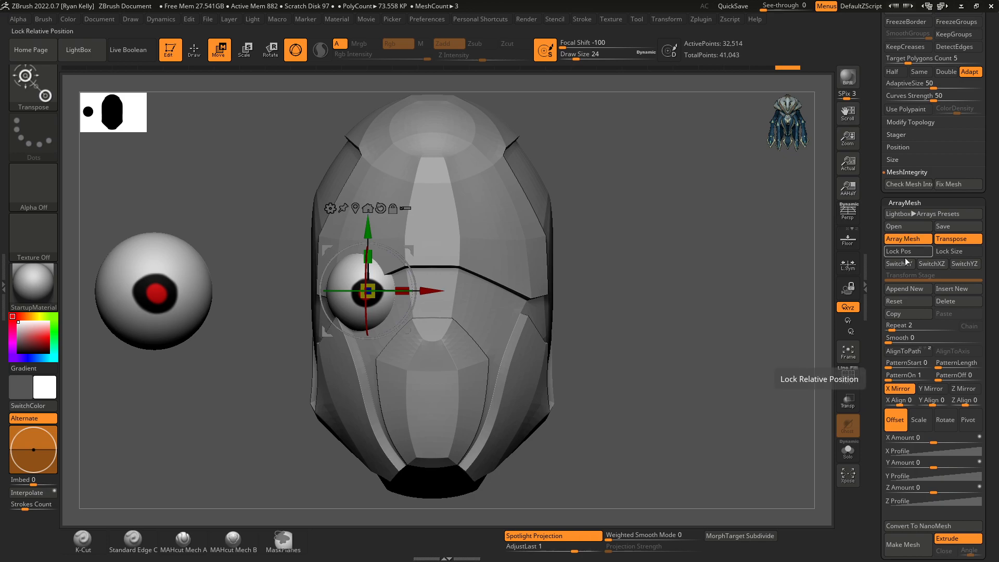
left_click(898, 388)
left_click(908, 240)
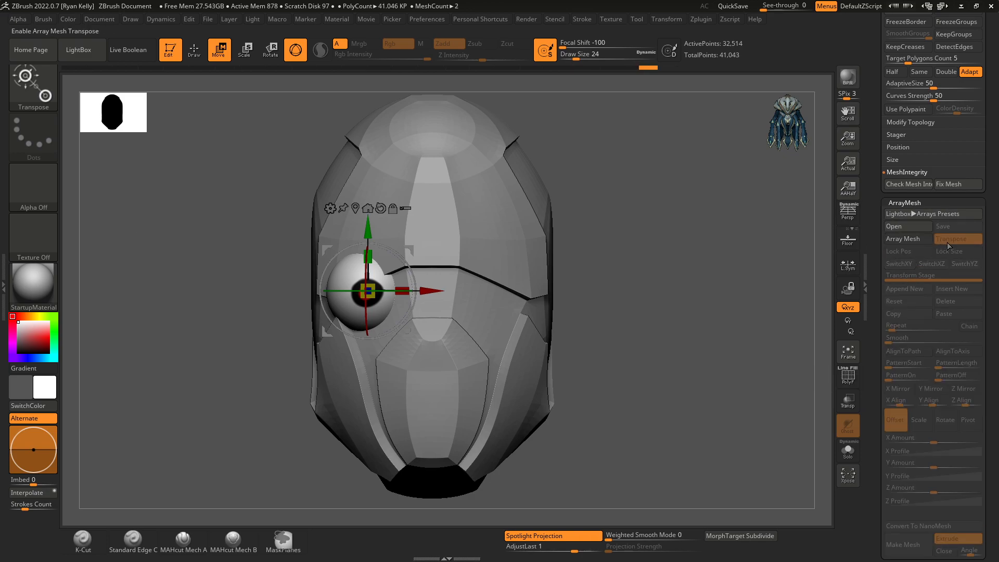
left_click(915, 242)
left_click(908, 240)
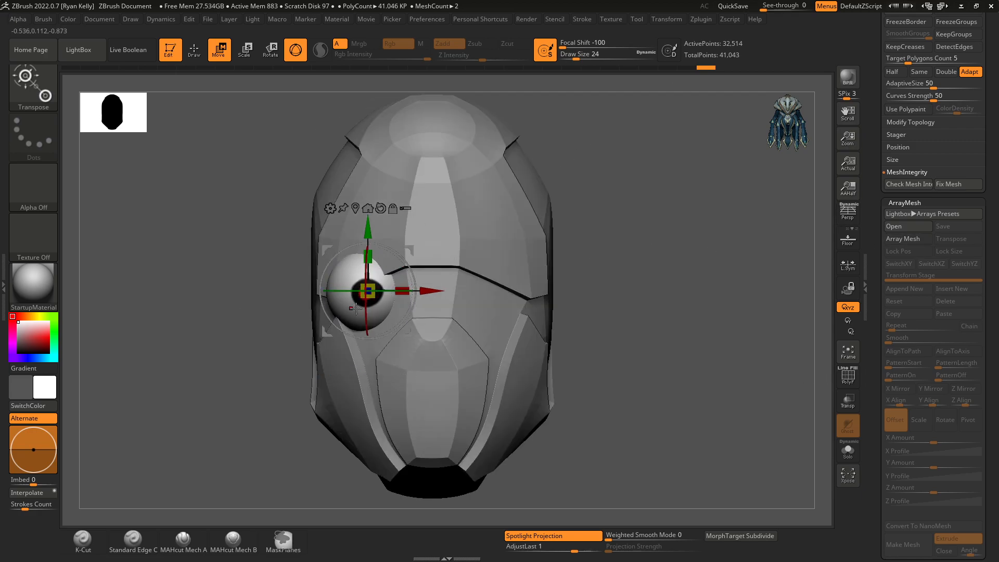
Turn Array Mesh back on for the eye with Transpose, Lock Pos, Lock Size and X Mirror enabled
left_click(894, 238)
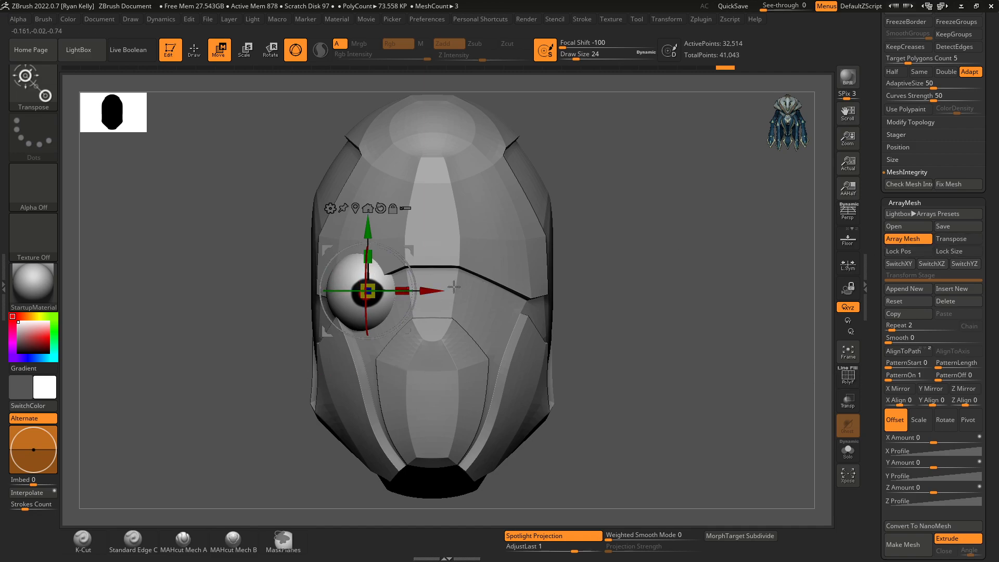
left_click(967, 239)
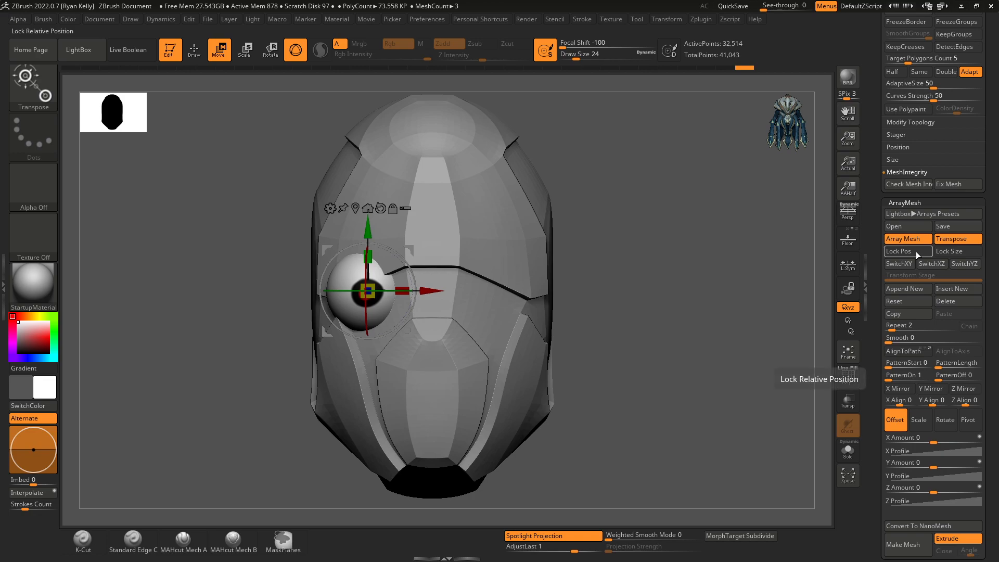
left_click(915, 251)
left_click(948, 252)
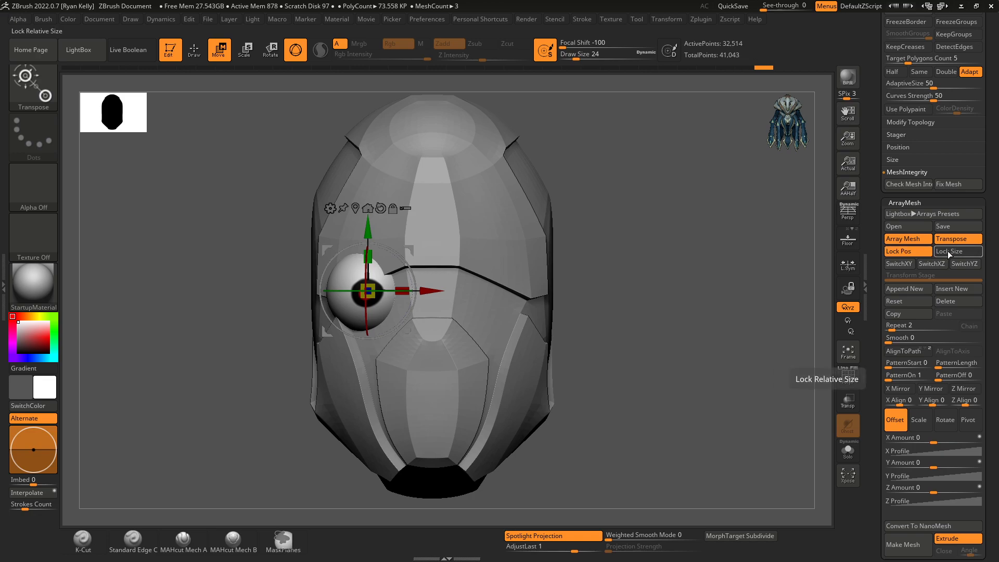
left_click(913, 301)
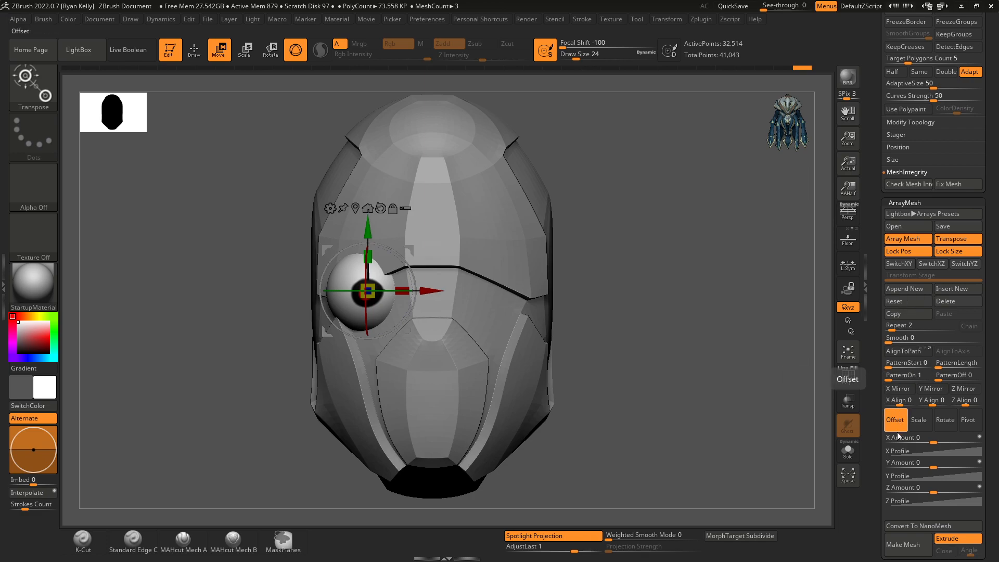
left_click(898, 389)
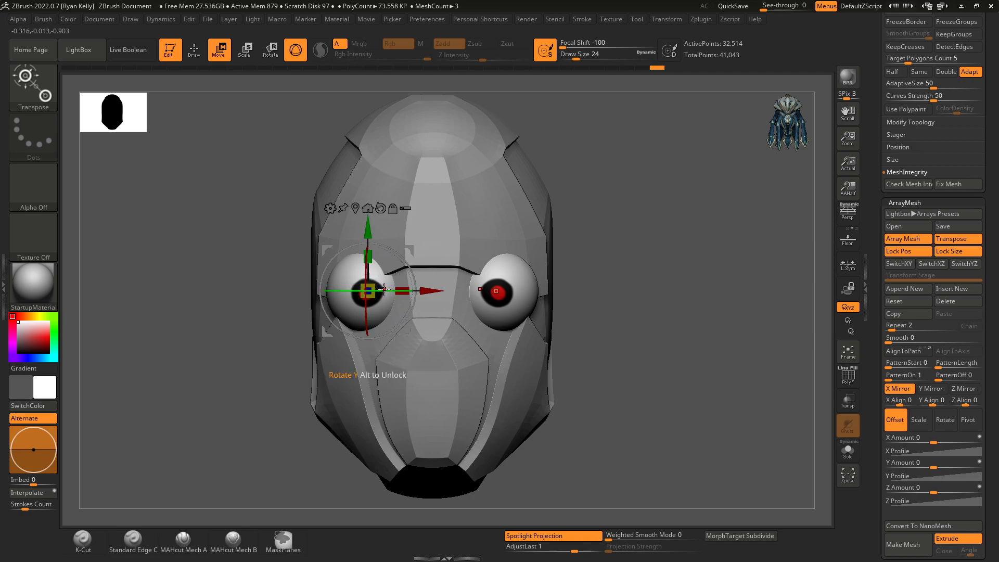
Try rotating the mirrored eyes about the Y axis with the Gizmo and undo the changes
left_click_drag(385, 291, 302, 289)
left_click_drag(243, 256, 244, 217)
key("ctrl+z")
key("ctrl+z")
left_click_drag(540, 213, 755, 229)
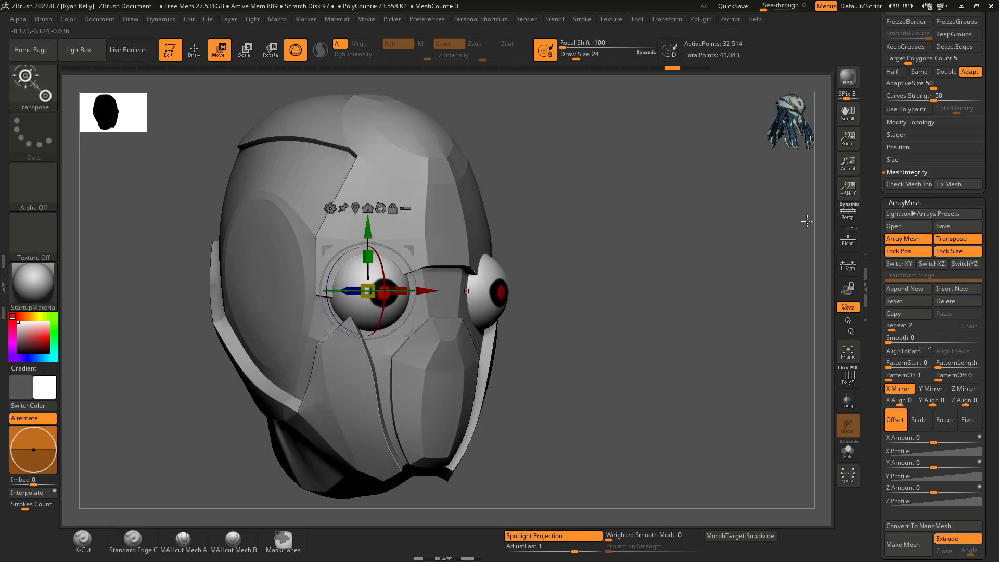